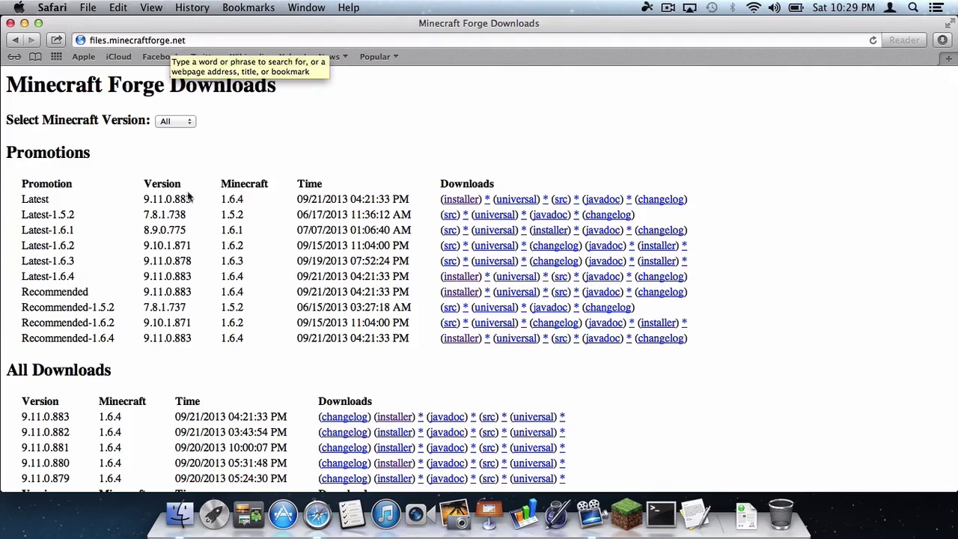
pyautogui.moveTo(22, 339); pyautogui.dragTo(119, 340)
pyautogui.click(167, 334)
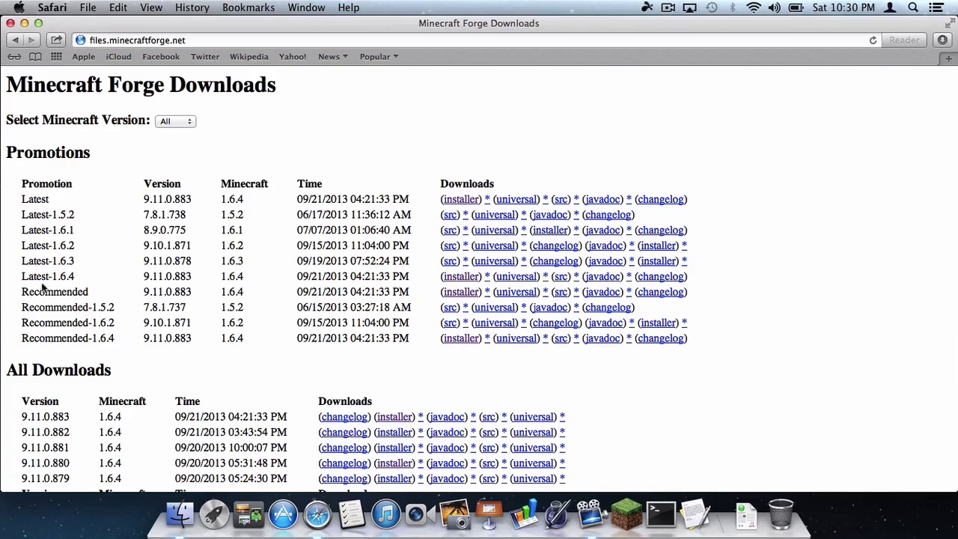
pyautogui.moveTo(27, 277); pyautogui.dragTo(76, 277)
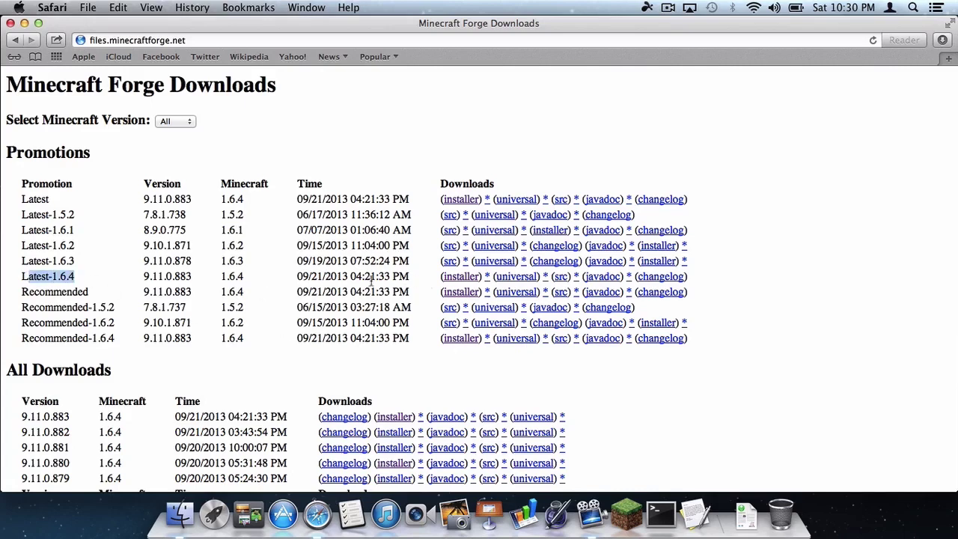
pyautogui.click(83, 283)
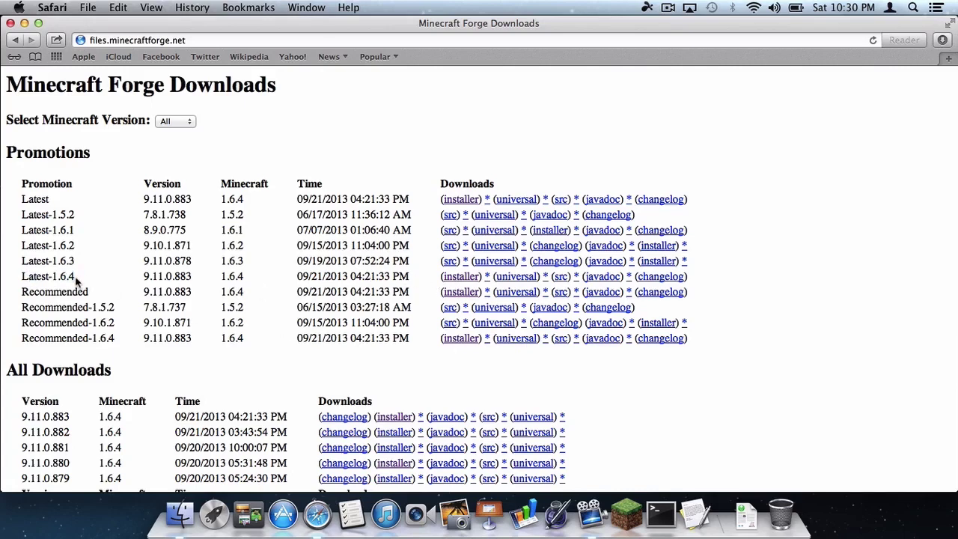
pyautogui.moveTo(21, 278)
pyautogui.mouseDown()
pyautogui.moveTo(78, 277)
pyautogui.moveTo(18, 271)
pyautogui.moveTo(83, 277)
pyautogui.mouseUp()
pyautogui.click(78, 277)
pyautogui.doubleClick(54, 336)
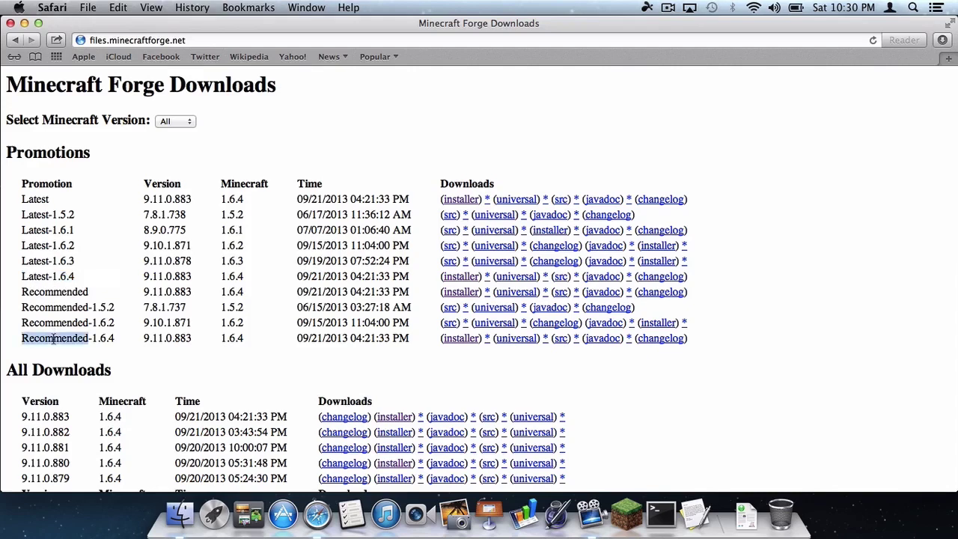
pyautogui.click(83, 341)
pyautogui.moveTo(43, 341); pyautogui.dragTo(94, 341)
pyautogui.click(91, 341)
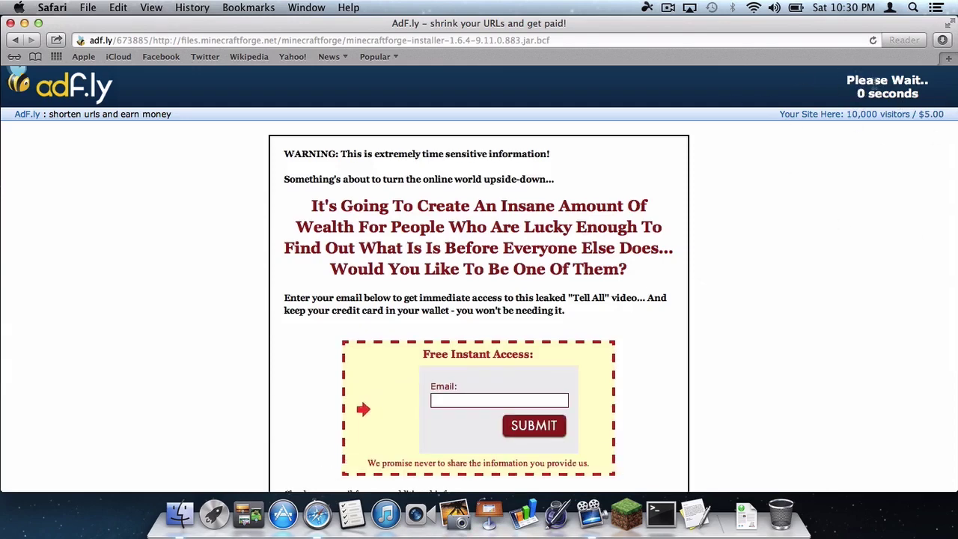
# Step: Skip the adf.ly ad to download minecraftforge-installer-1.6.4-9.11.0.883.jar, then close Safari
pyautogui.click(874, 89)
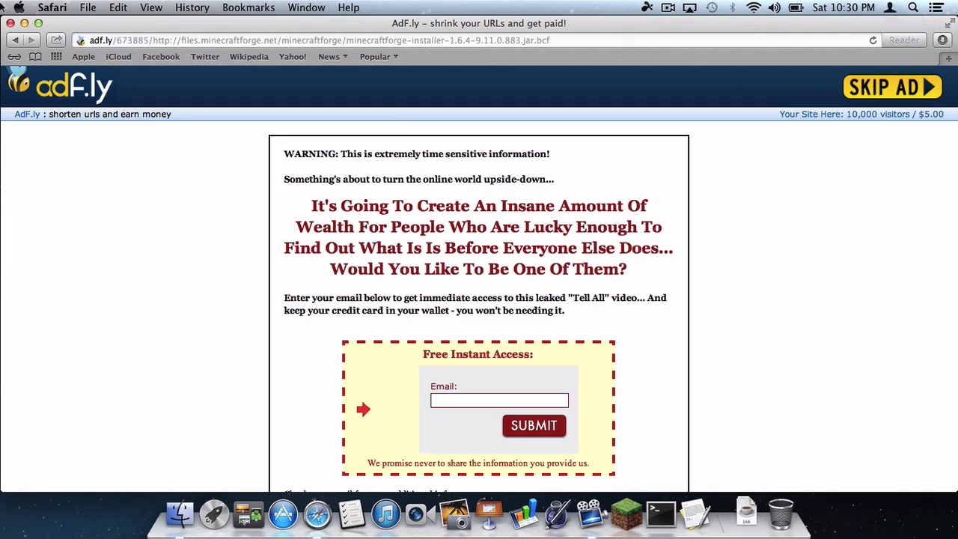
pyautogui.click(10, 23)
pyautogui.click(327, 222)
# Step: Drag the Forge installer jar from Downloads onto the desktop and go to ~/Library in Finder
pyautogui.click(759, 528)
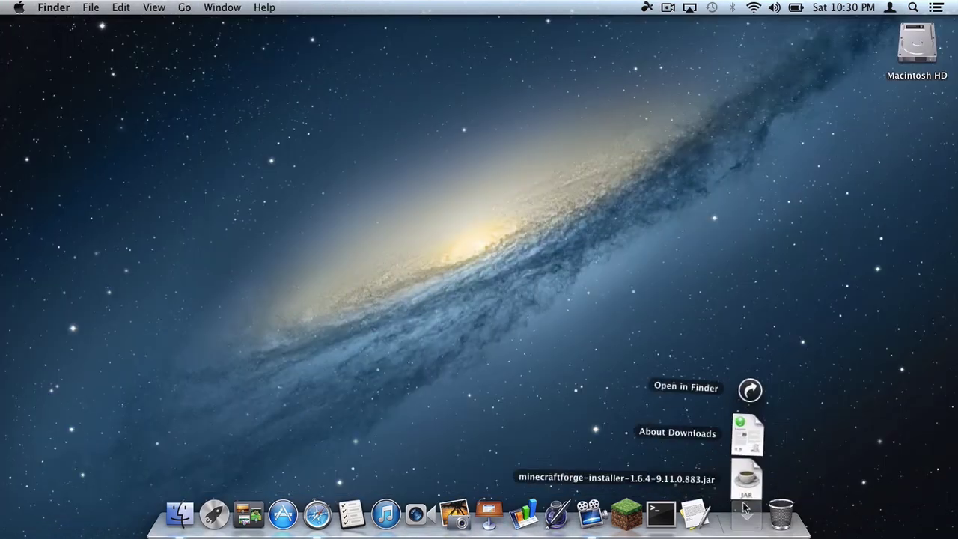
pyautogui.moveTo(746, 434)
pyautogui.mouseDown()
pyautogui.moveTo(877, 289)
pyautogui.moveTo(897, 228)
pyautogui.mouseUp()
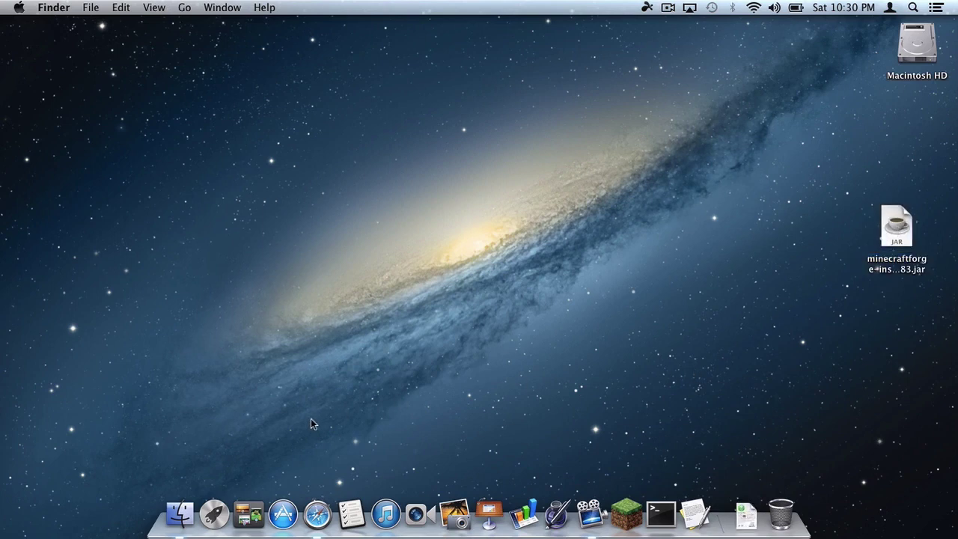
pyautogui.click(178, 516)
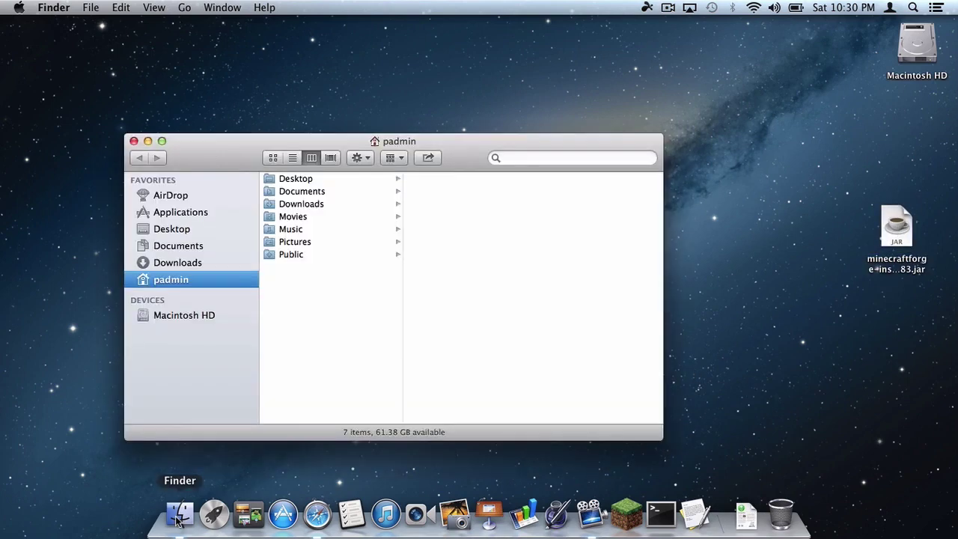
pyautogui.click(184, 7)
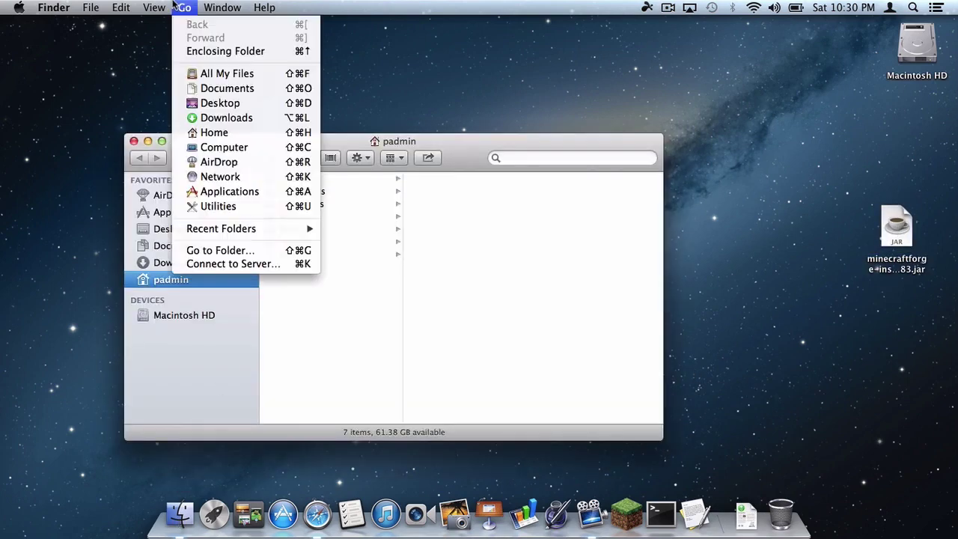
pyautogui.click(211, 251)
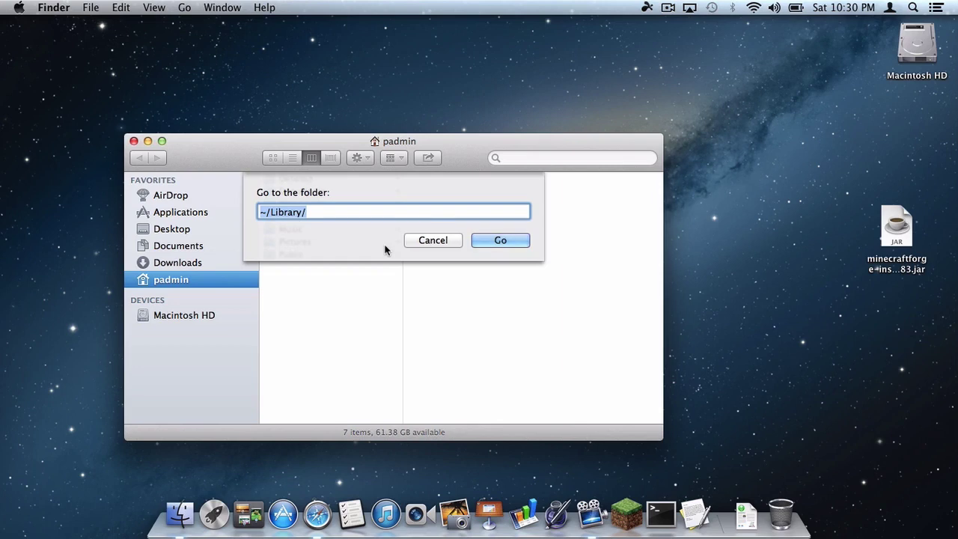
pyautogui.press('Return')
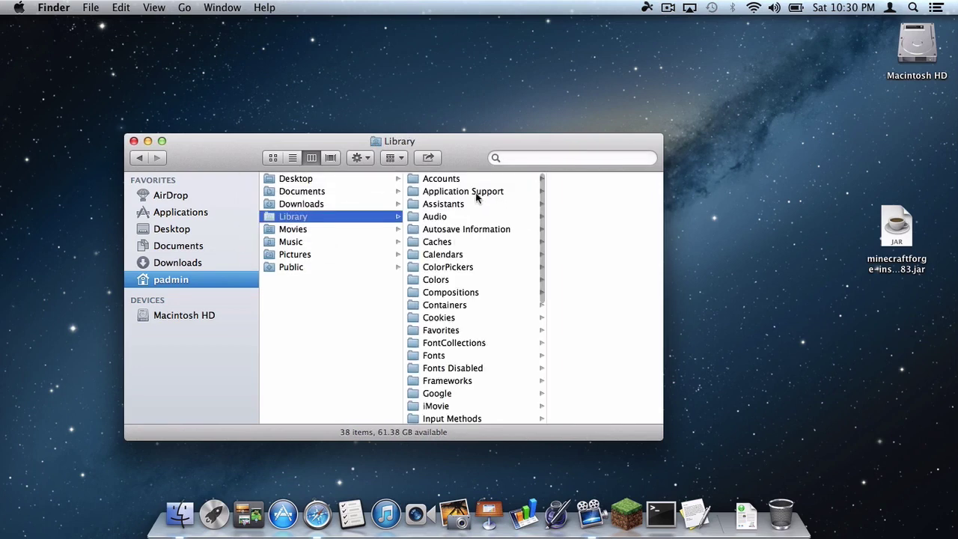
# Step: Move stats, servers.dat, saves, resourcepacks and options.txt from Application Support/minecraft to the desktop
pyautogui.click(476, 195)
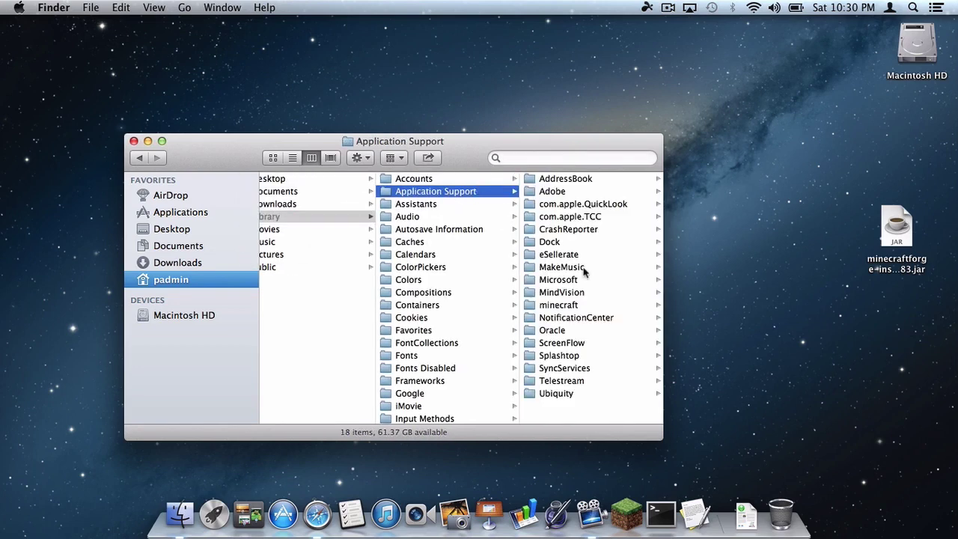
pyautogui.click(566, 306)
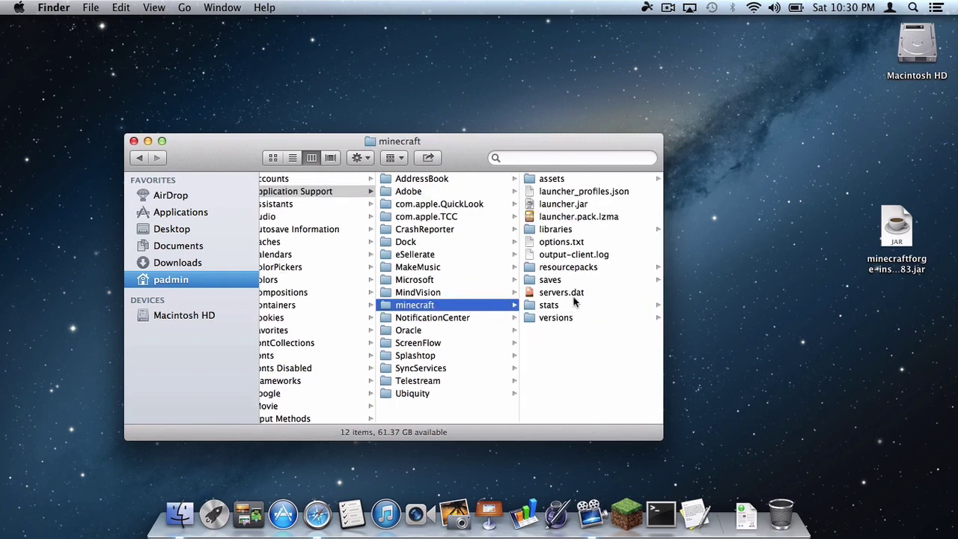
pyautogui.click(551, 305)
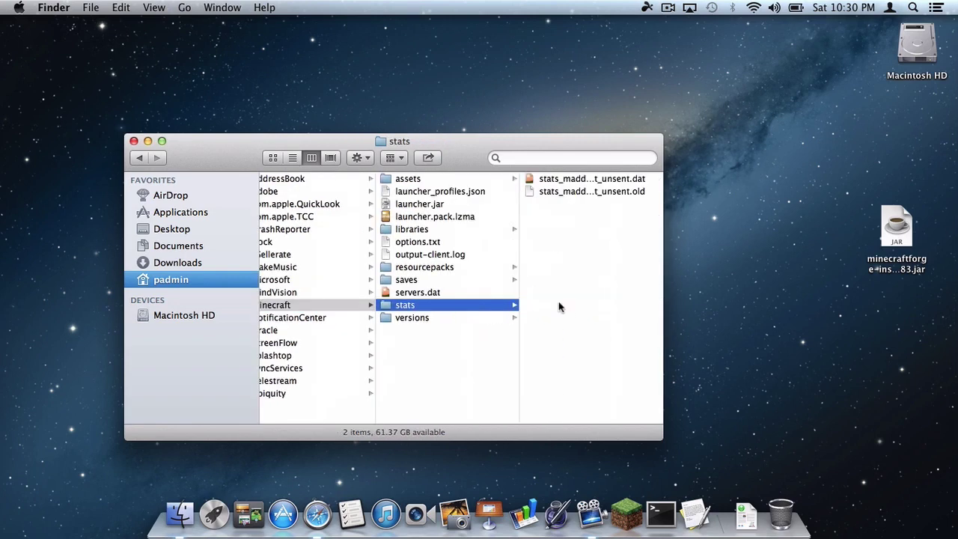
pyautogui.keyDown('shift'); pyautogui.click(427, 293); pyautogui.keyUp('shift')
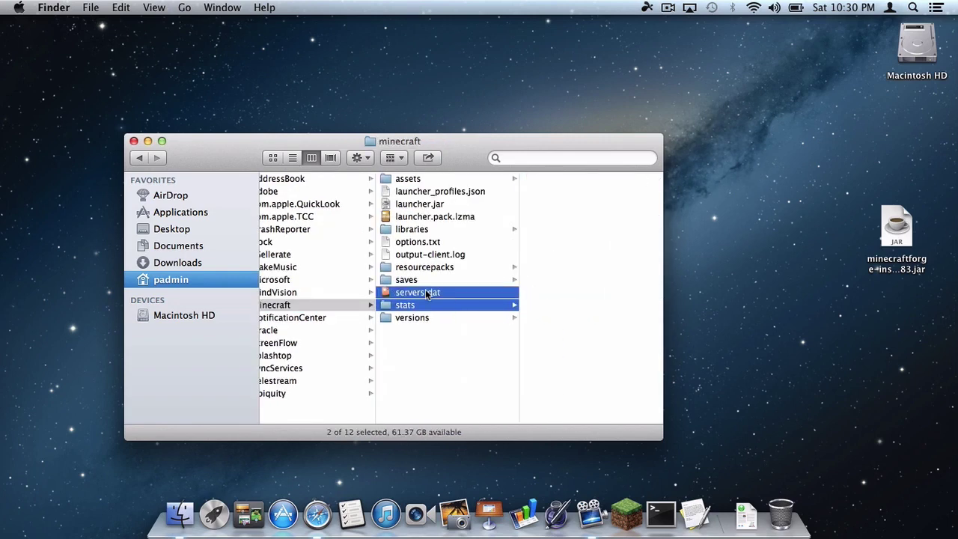
pyautogui.keyDown('shift'); pyautogui.click(425, 281); pyautogui.keyUp('shift')
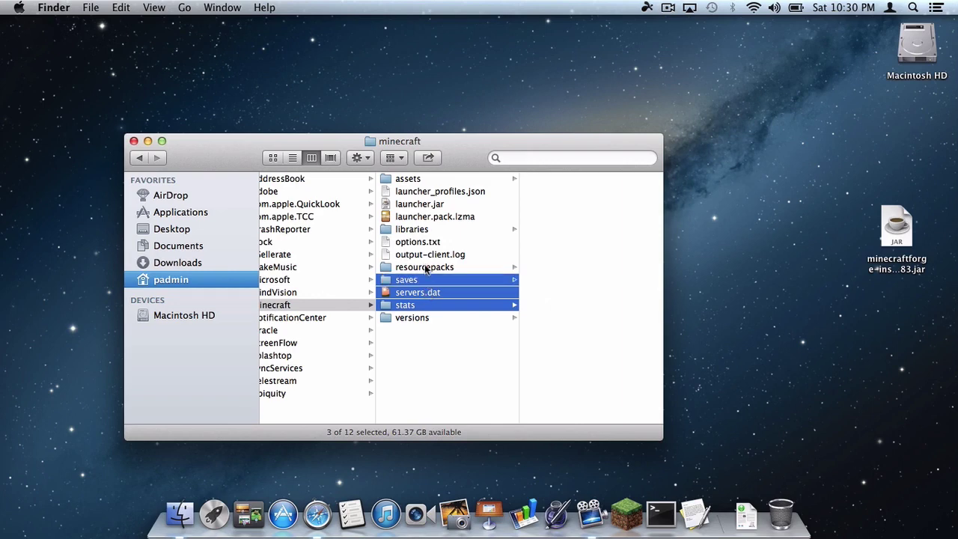
pyautogui.keyDown('shift'); pyautogui.click(427, 268); pyautogui.keyUp('shift')
pyautogui.keyDown('super'); pyautogui.click(423, 247); pyautogui.keyUp('super')
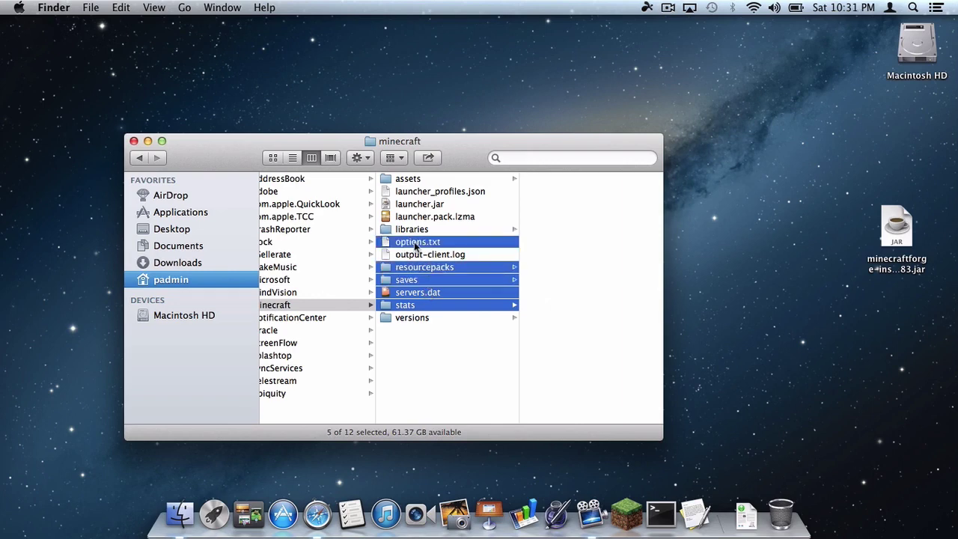
pyautogui.moveTo(419, 244)
pyautogui.mouseDown()
pyautogui.moveTo(700, 205)
pyautogui.moveTo(743, 165)
pyautogui.mouseUp()
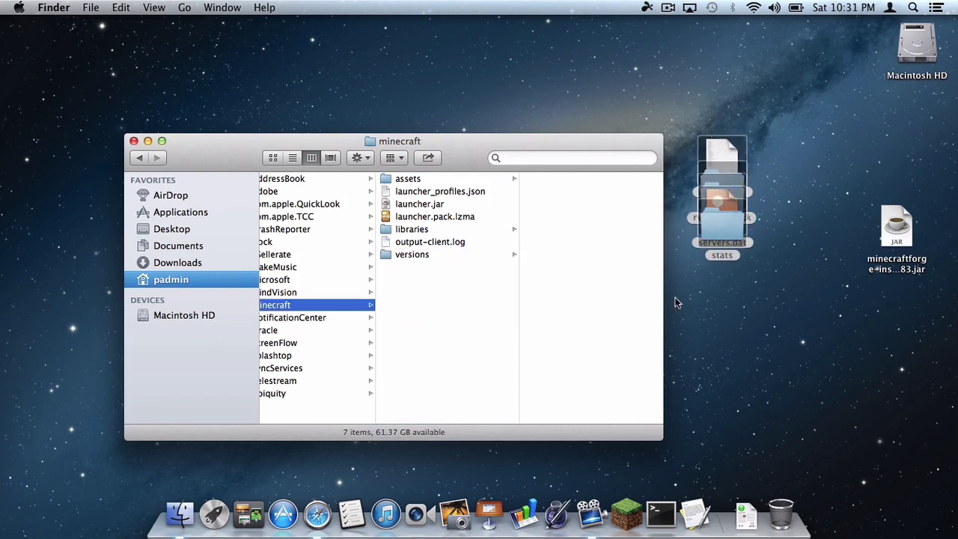
# Step: Trash the seven remaining minecraft items, launcher_profiles.json through versions, and start Minecraft Launcher
pyautogui.moveTo(462, 312); pyautogui.dragTo(464, 178)
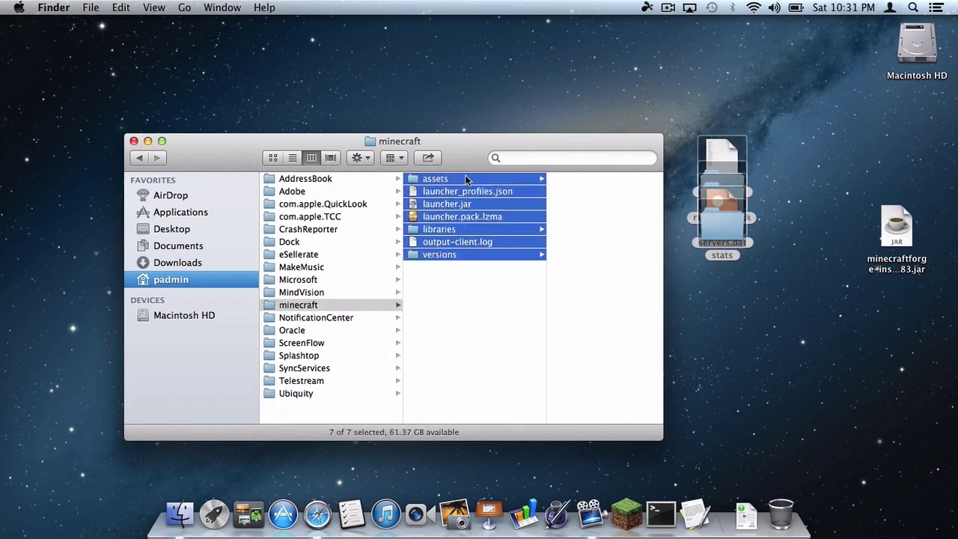
pyautogui.rightClick(464, 178)
pyautogui.click(486, 184)
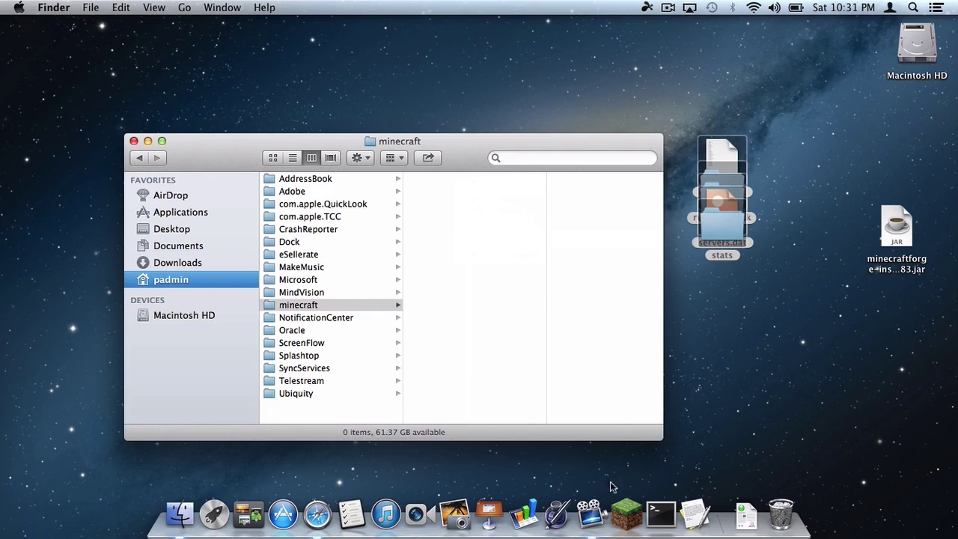
pyautogui.click(626, 517)
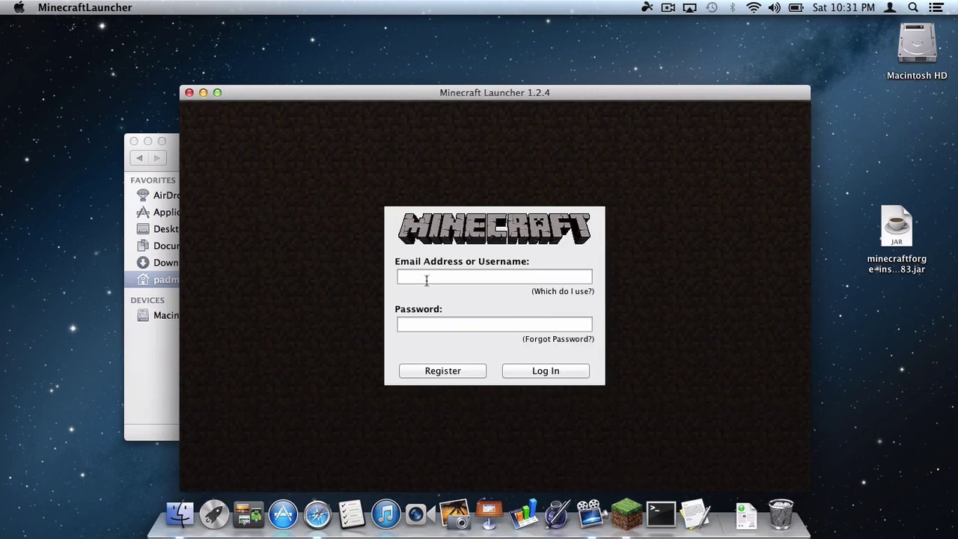
# Step: Log in, run Minecraft 1.6.4 once so its files download, then quit the game
pyautogui.click(427, 276)
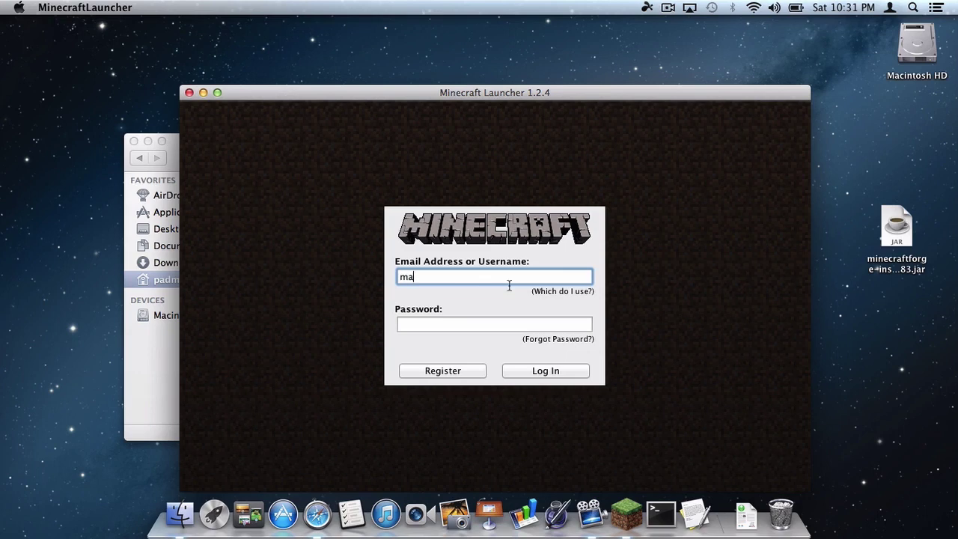
pyautogui.press('Tab')
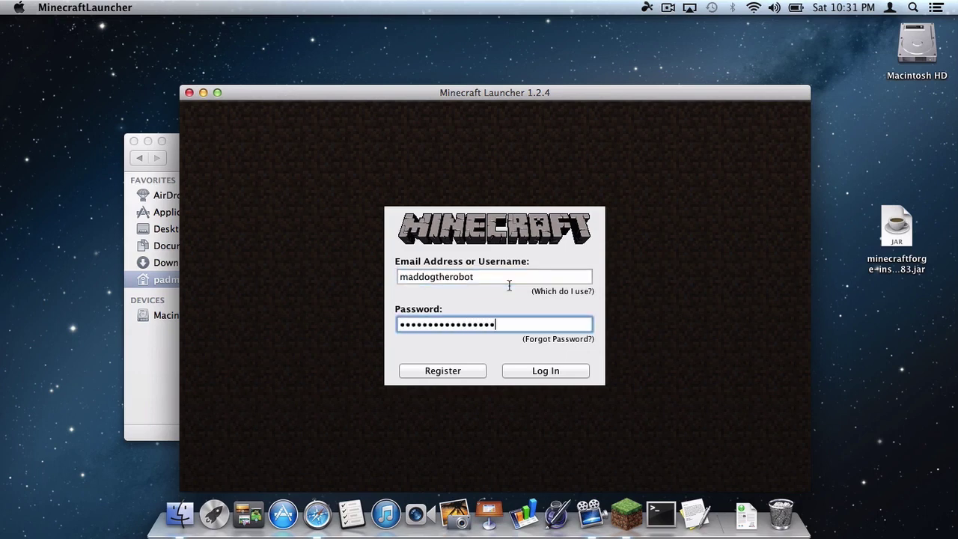
pyautogui.press('Return')
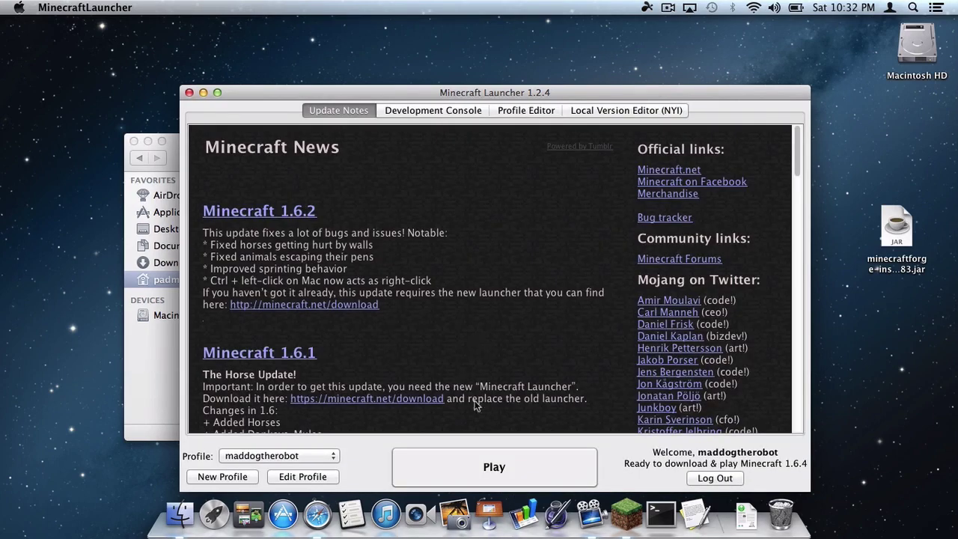
pyautogui.click(472, 479)
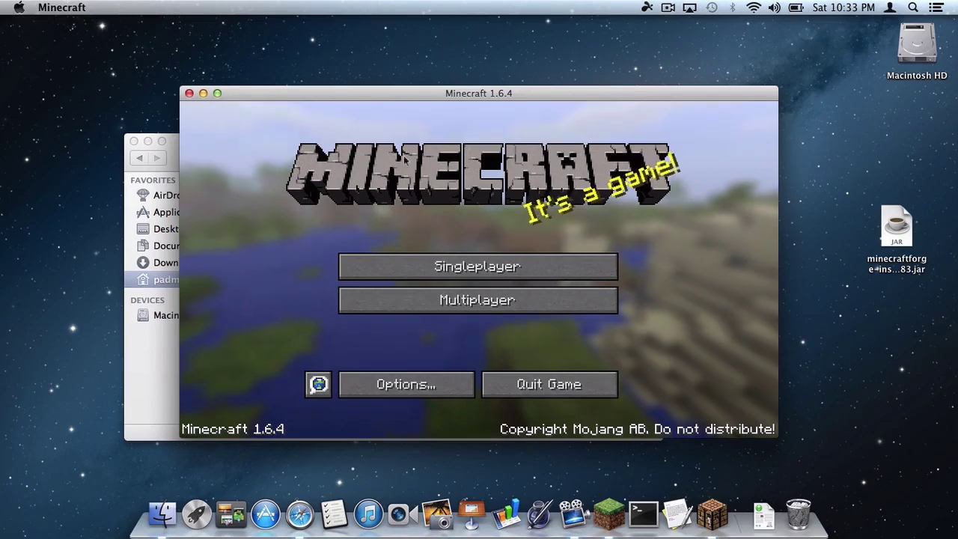
pyautogui.click(549, 389)
pyautogui.rightClick(623, 517)
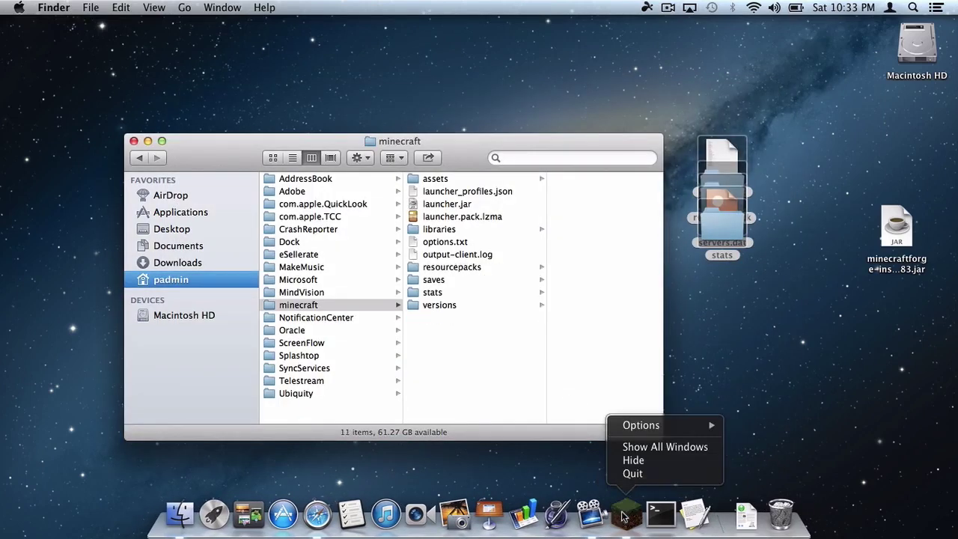
# Step: Quit the launcher and copy the five desktop items into minecraft, replacing all existing copies
pyautogui.click(634, 474)
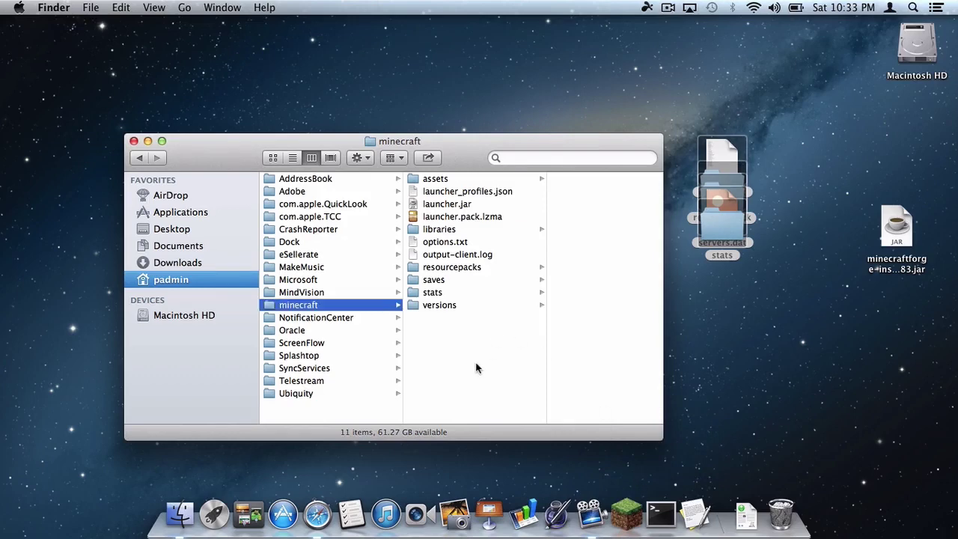
pyautogui.moveTo(723, 154)
pyautogui.mouseDown()
pyautogui.moveTo(701, 186)
pyautogui.moveTo(533, 318)
pyautogui.moveTo(455, 339)
pyautogui.mouseUp()
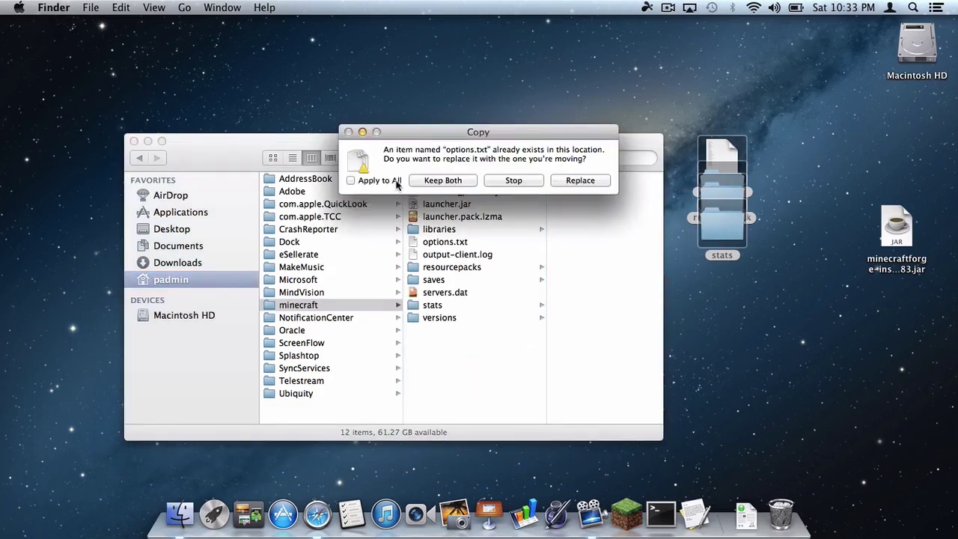
pyautogui.click(395, 183)
pyautogui.click(580, 180)
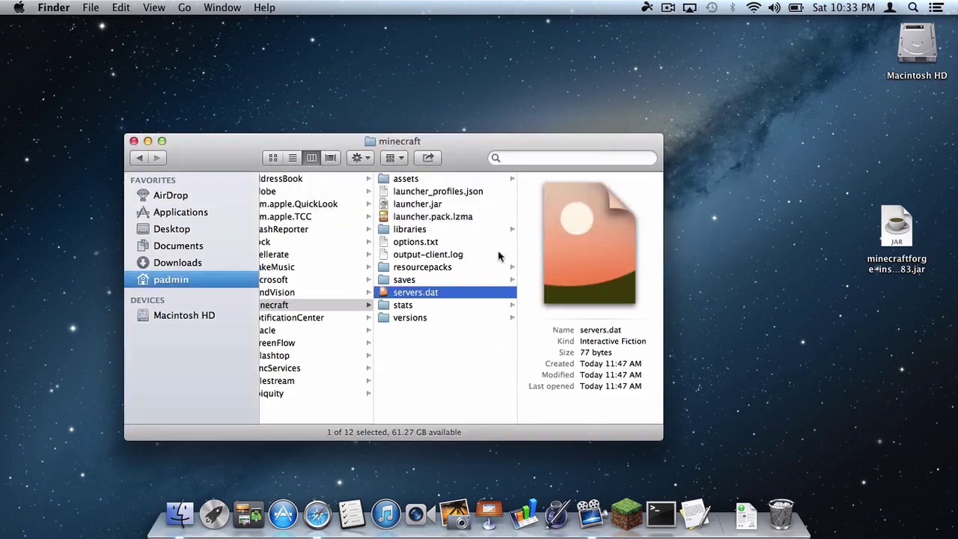
pyautogui.click(440, 353)
pyautogui.click(134, 141)
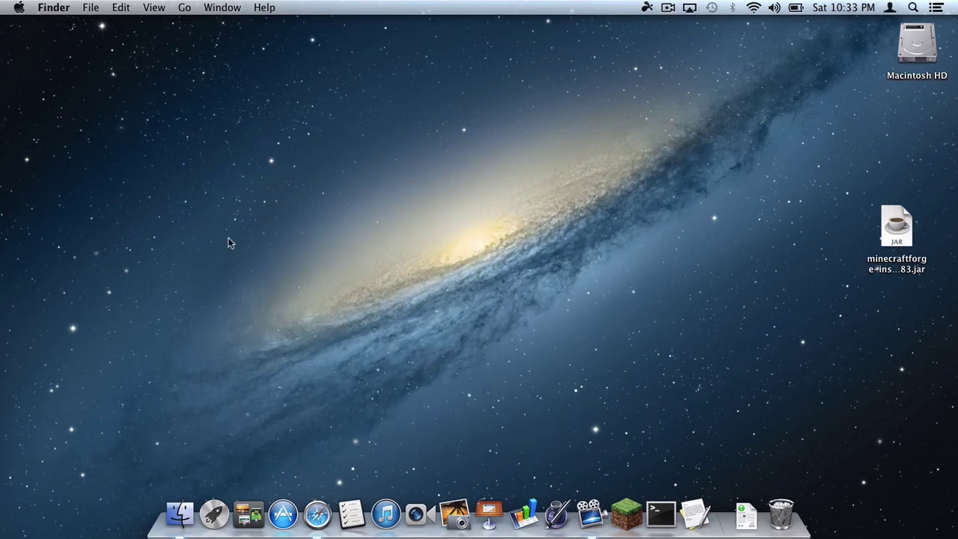
# Step: Open the Forge 9.11.0.883 installer, install the client, then drag the jar to the Trash
pyautogui.doubleClick(901, 223)
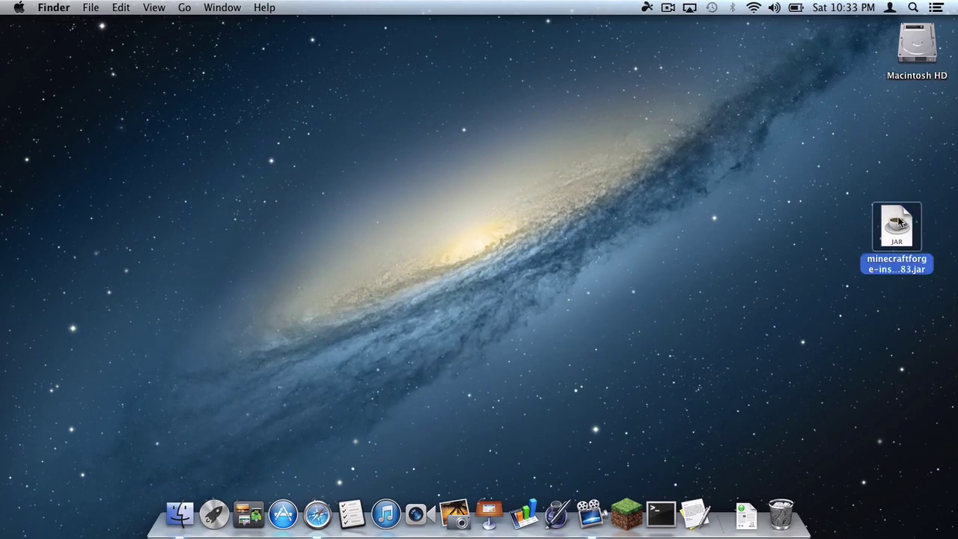
pyautogui.click(606, 218)
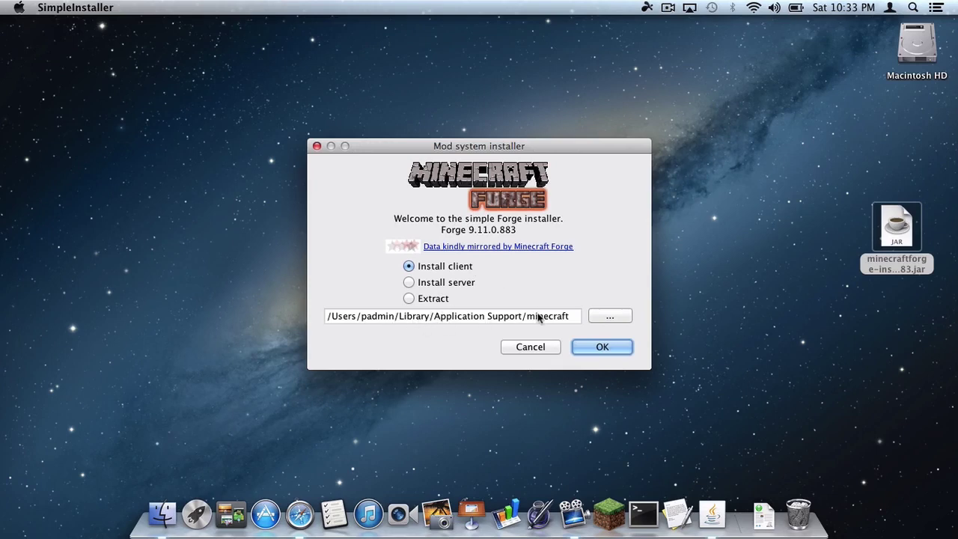
pyautogui.click(603, 347)
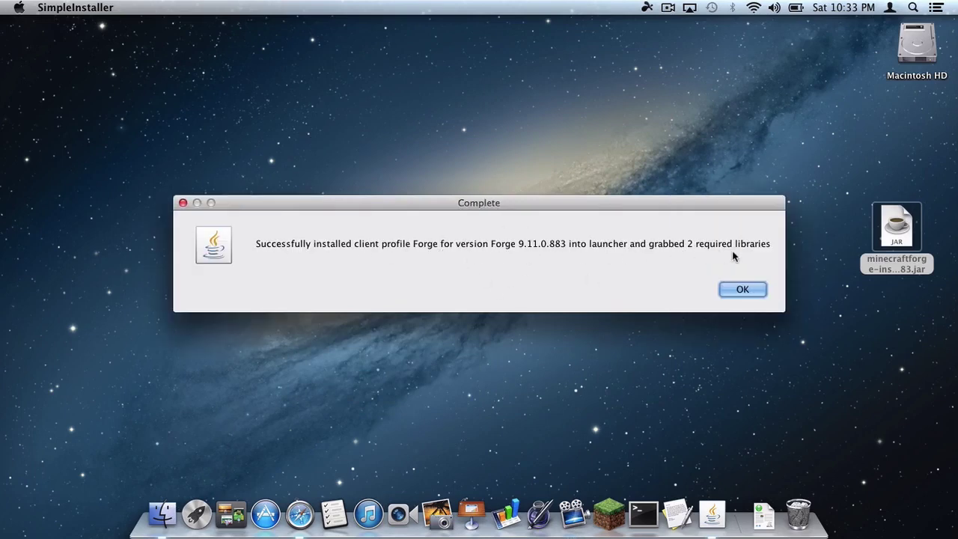
pyautogui.click(739, 290)
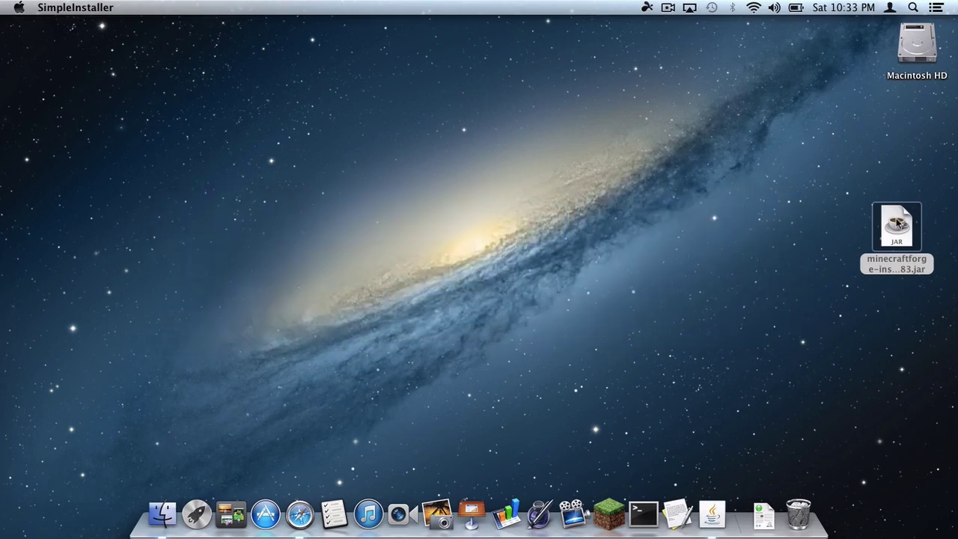
pyautogui.moveTo(897, 221)
pyautogui.mouseDown()
pyautogui.moveTo(858, 417)
pyautogui.moveTo(778, 520)
pyautogui.mouseUp()
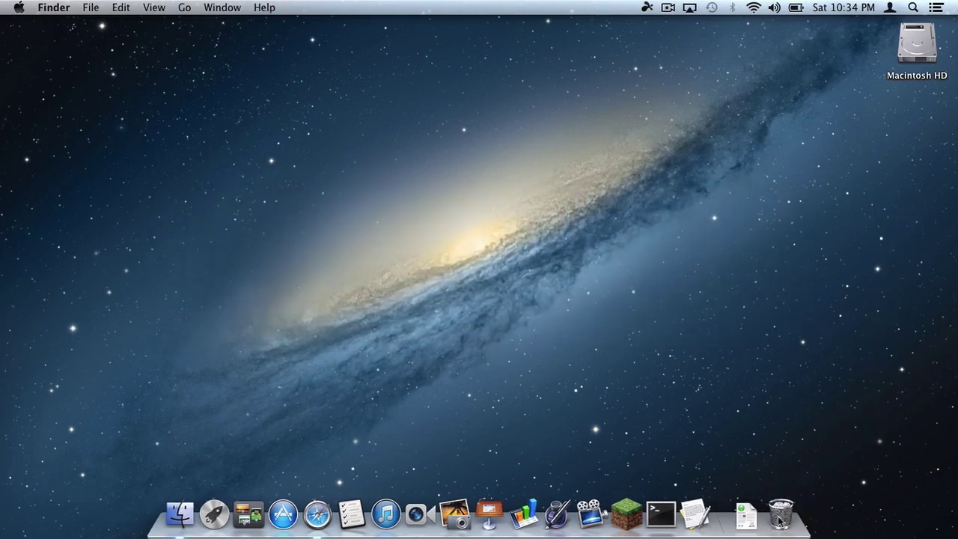
# Step: Play Minecraft using the Forge profile, confirm 3 mods loaded, then quit the game
pyautogui.click(633, 509)
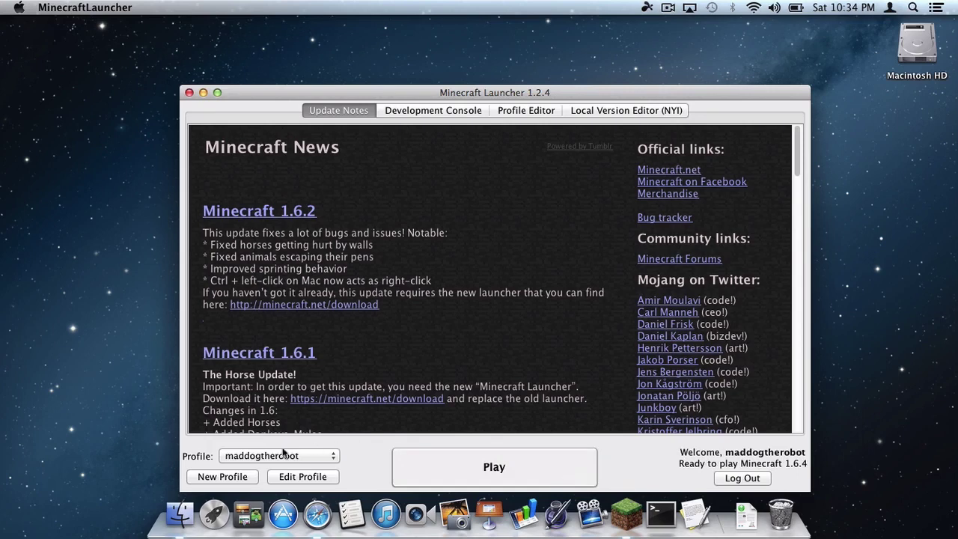
pyautogui.click(280, 455)
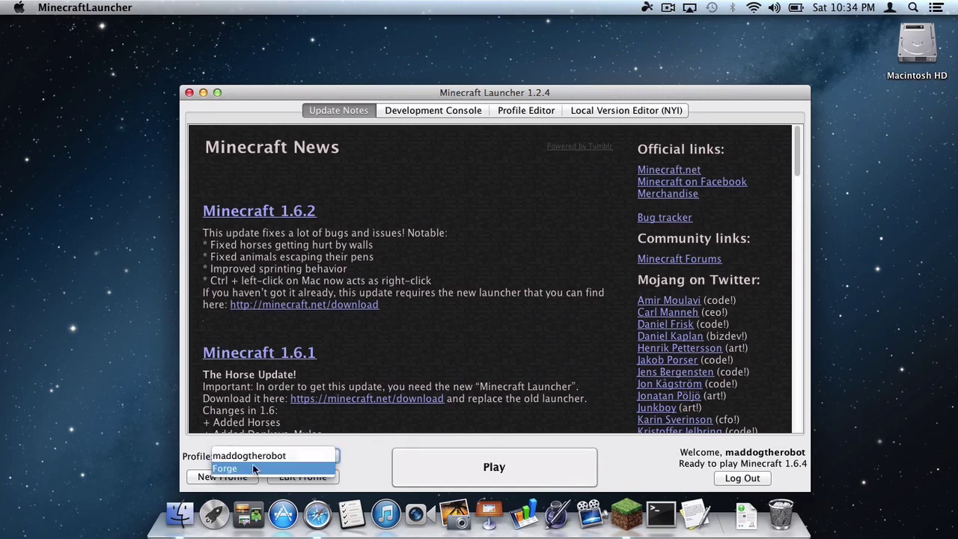
pyautogui.click(252, 469)
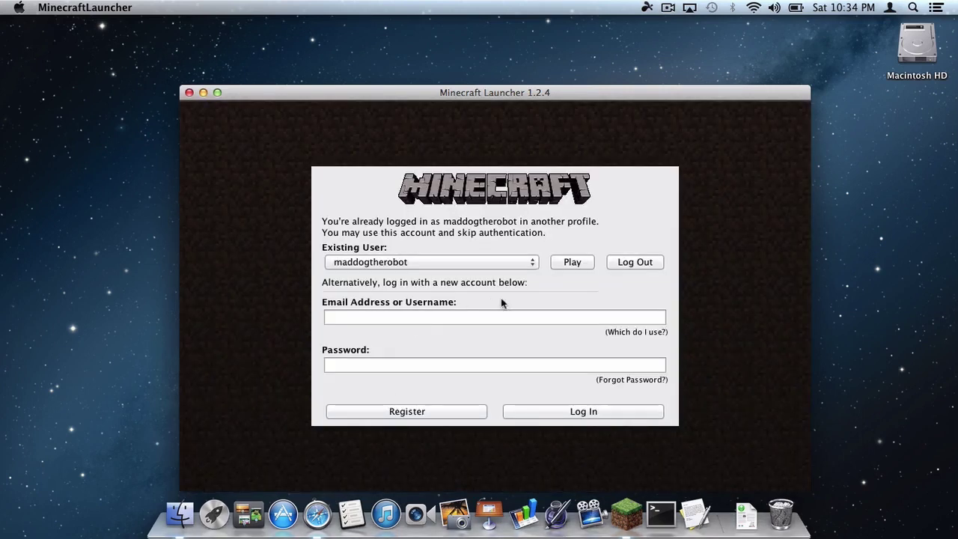
pyautogui.click(570, 264)
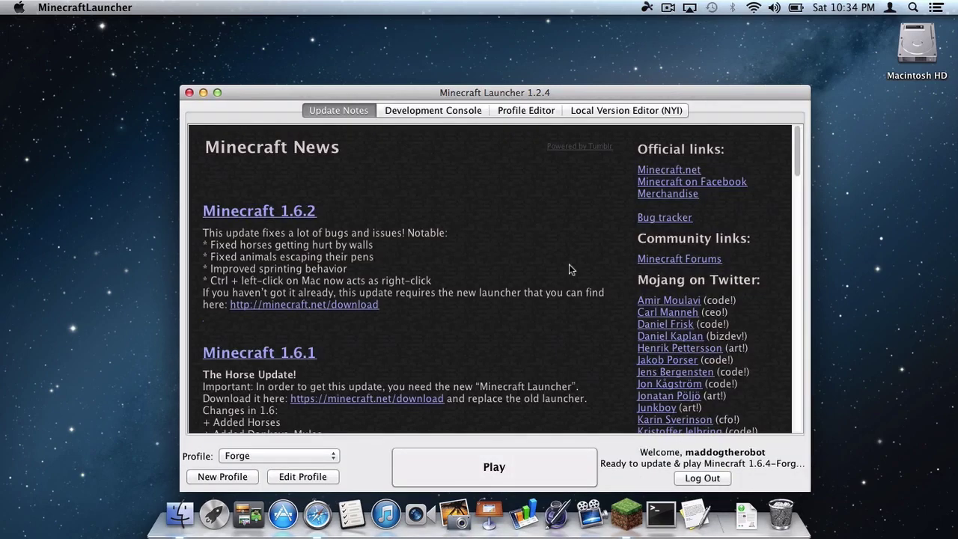
pyautogui.click(477, 457)
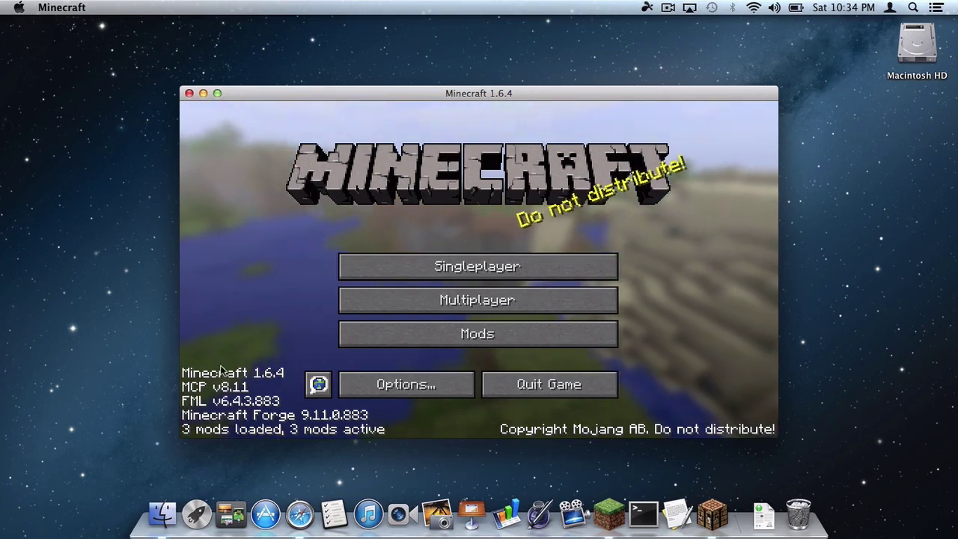
pyautogui.click(538, 386)
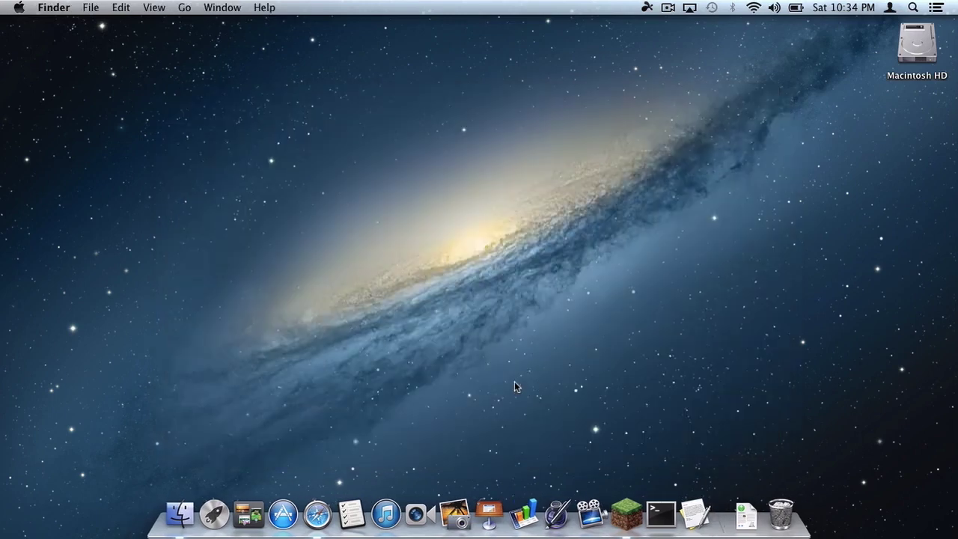
pyautogui.click(180, 514)
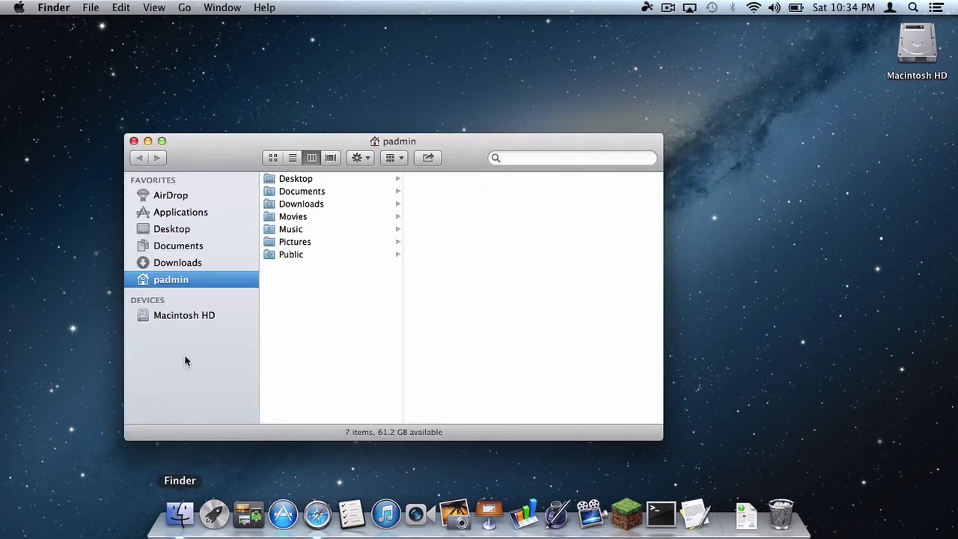
pyautogui.click(186, 9)
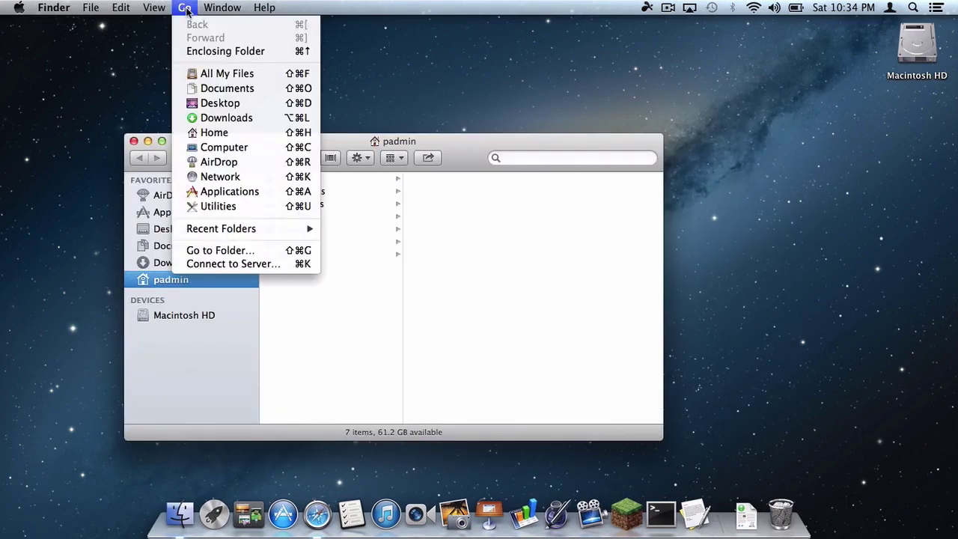
pyautogui.click(211, 254)
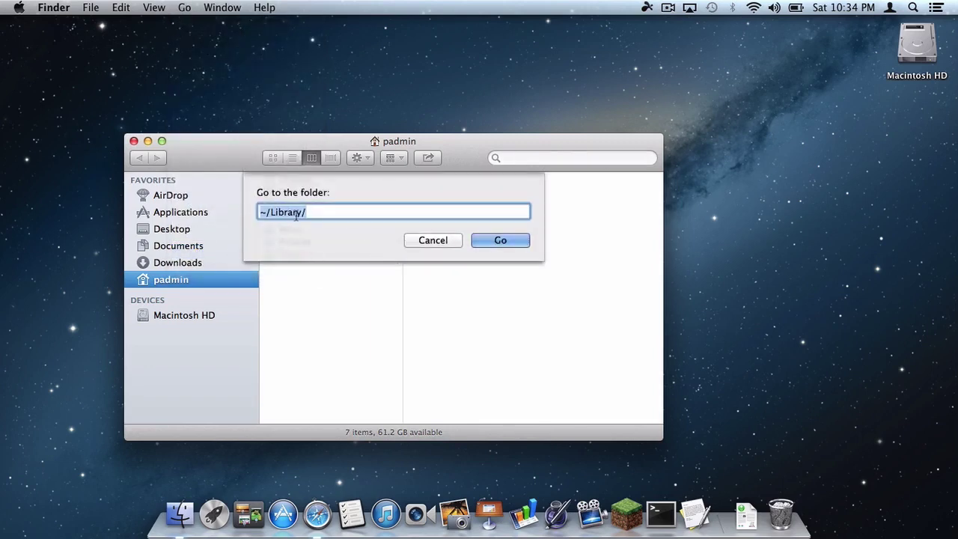
pyautogui.click(494, 241)
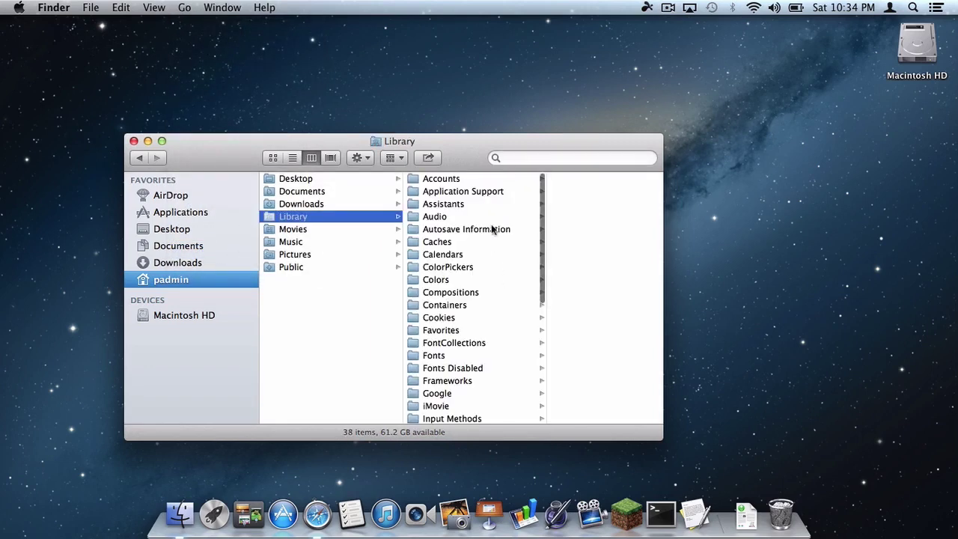
pyautogui.click(458, 194)
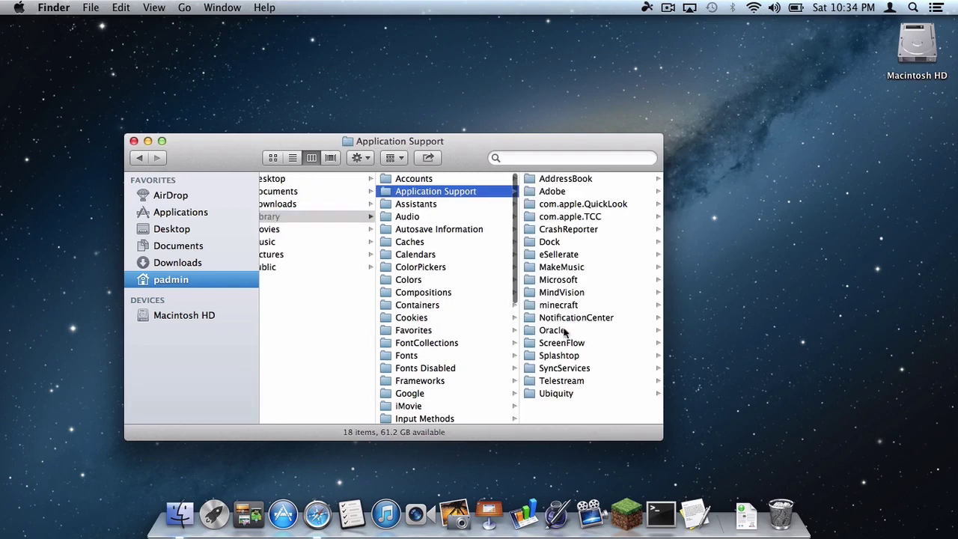
pyautogui.click(558, 307)
pyautogui.click(564, 282)
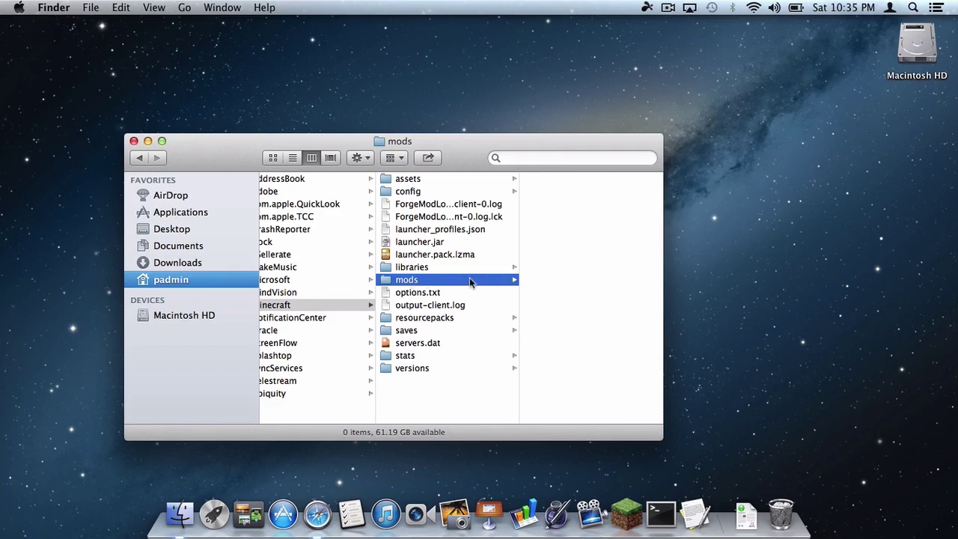
pyautogui.click(134, 141)
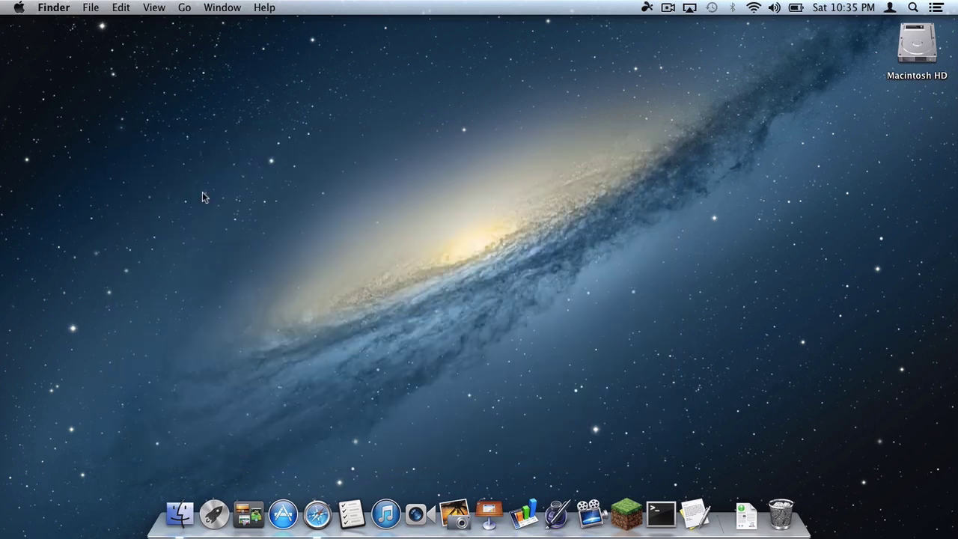